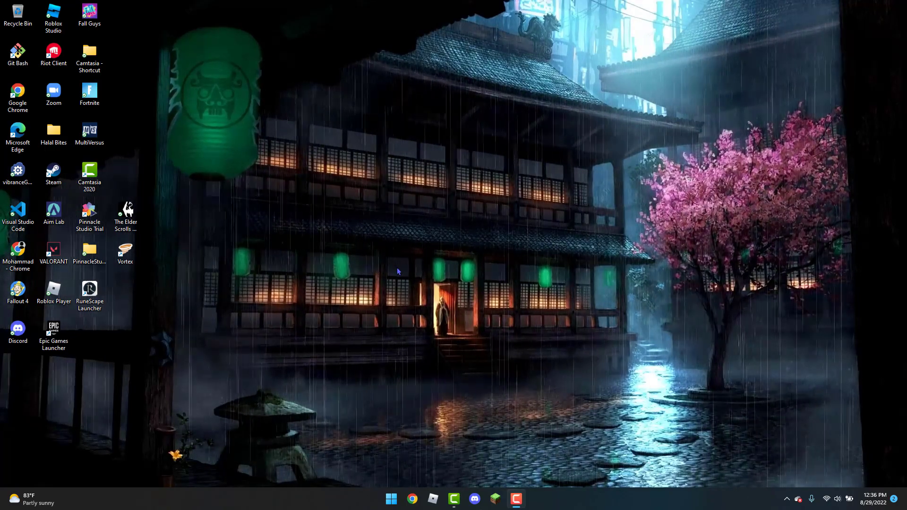
Search for 'steam' from the Start menu and launch Steam.
{"action": "left_click", "coordinate": [390, 498]}
{"action": "type", "text": "steam"}
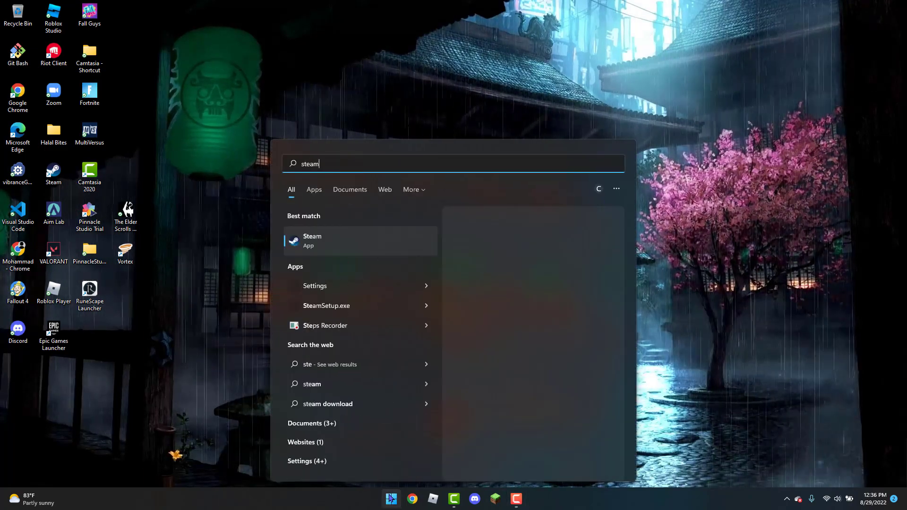
{"action": "key", "text": "Return"}
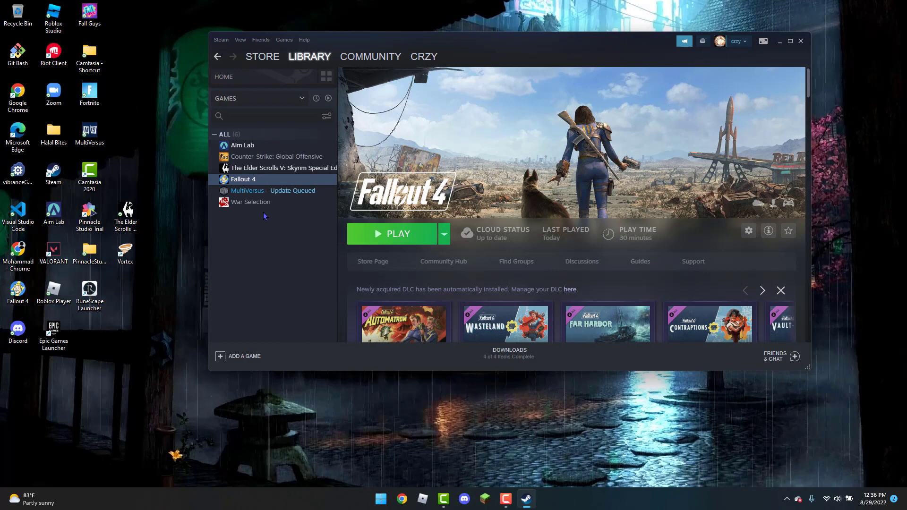
Launch Fallout 4 from the Steam library and bring its launcher into view.
{"action": "left_click", "coordinate": [283, 183]}
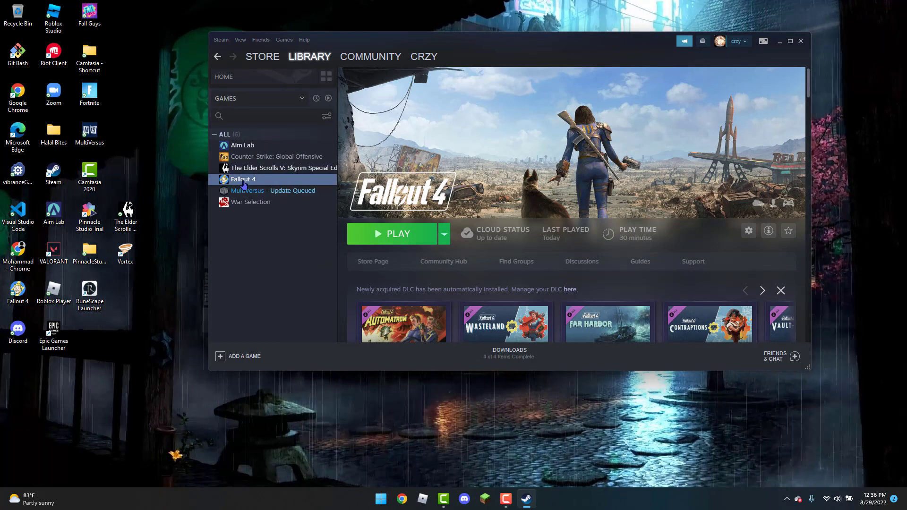
{"action": "left_click", "coordinate": [405, 240]}
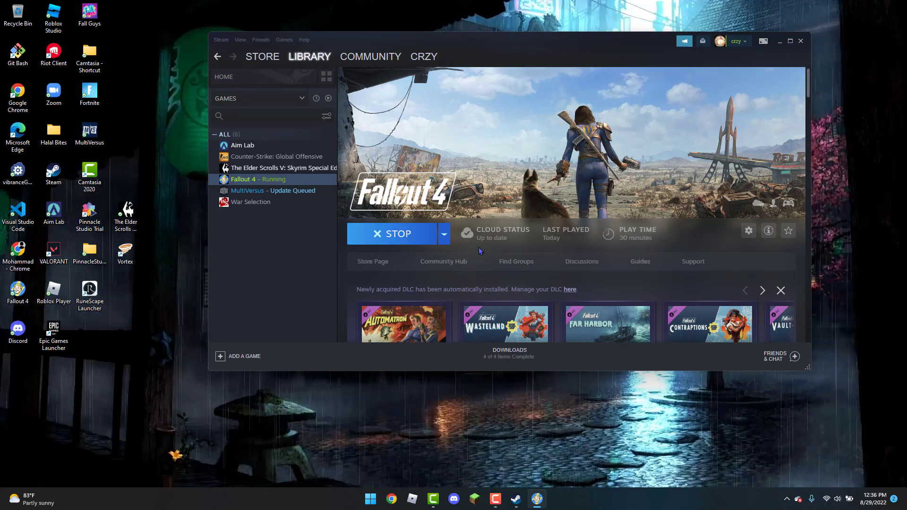
{"action": "left_click", "coordinate": [534, 499]}
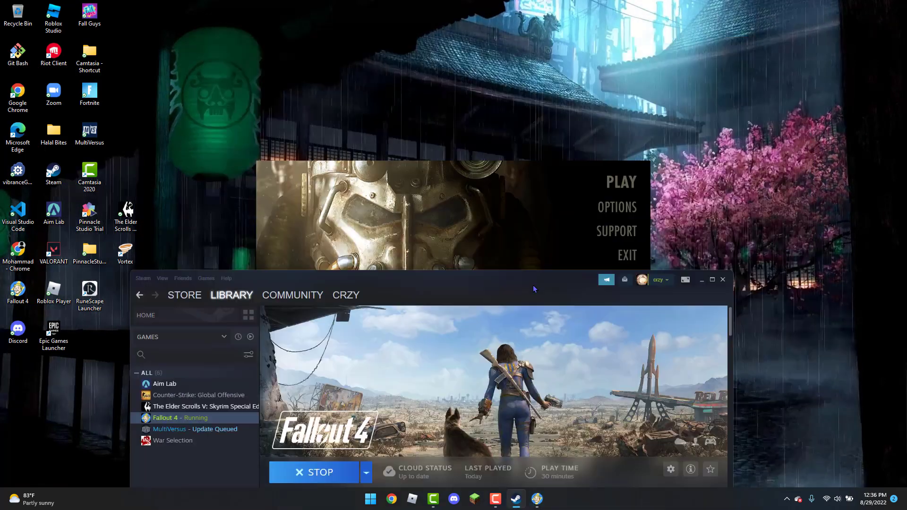
{"action": "left_click_drag", "start_coordinate": [613, 41], "coordinate": [533, 324]}
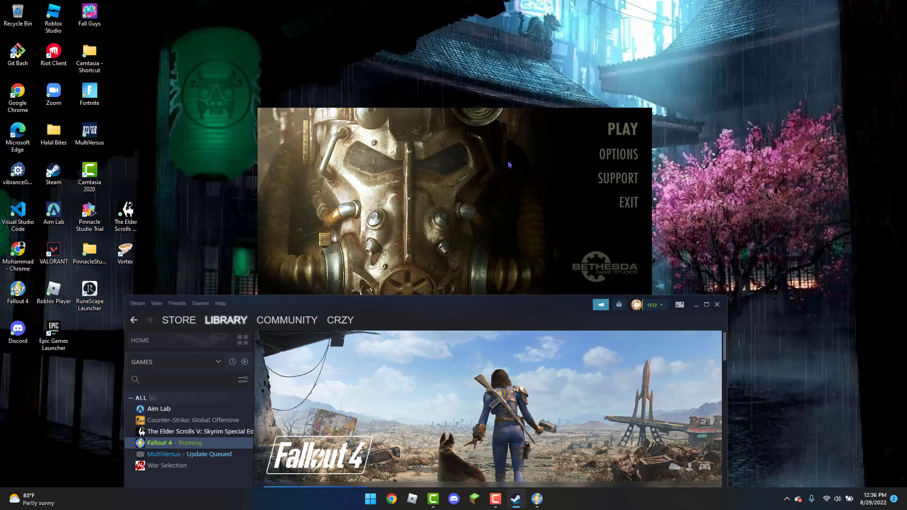
Set Fallout 4 options to 800x450 windowed borderless mode and confirm.
{"action": "left_click", "coordinate": [607, 159]}
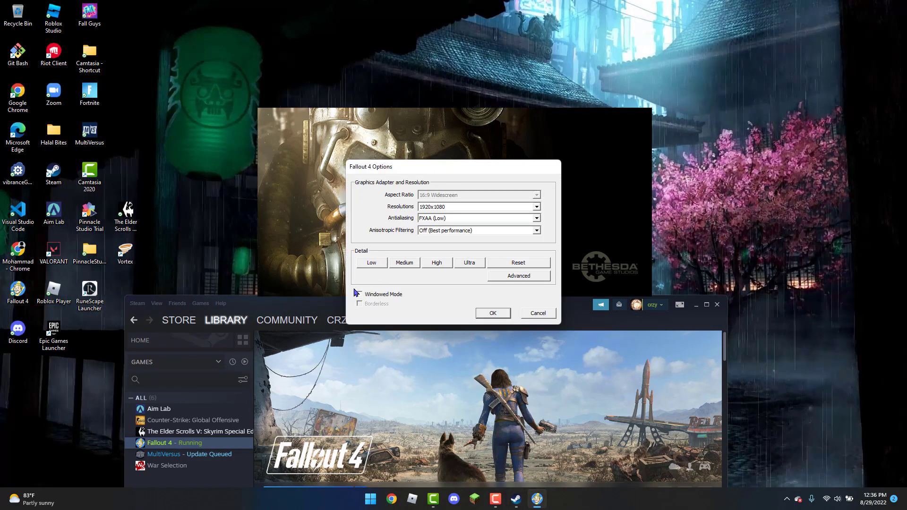
{"action": "left_click", "coordinate": [447, 208]}
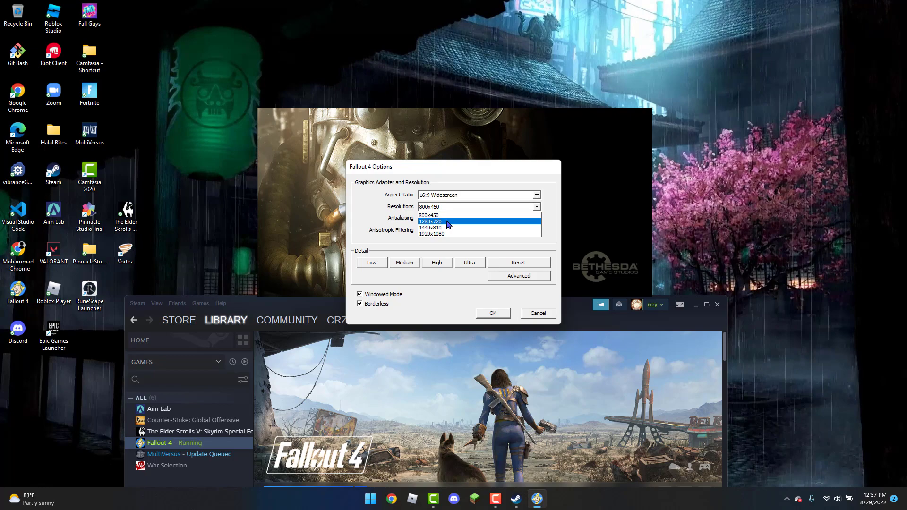
{"action": "left_click", "coordinate": [446, 214]}
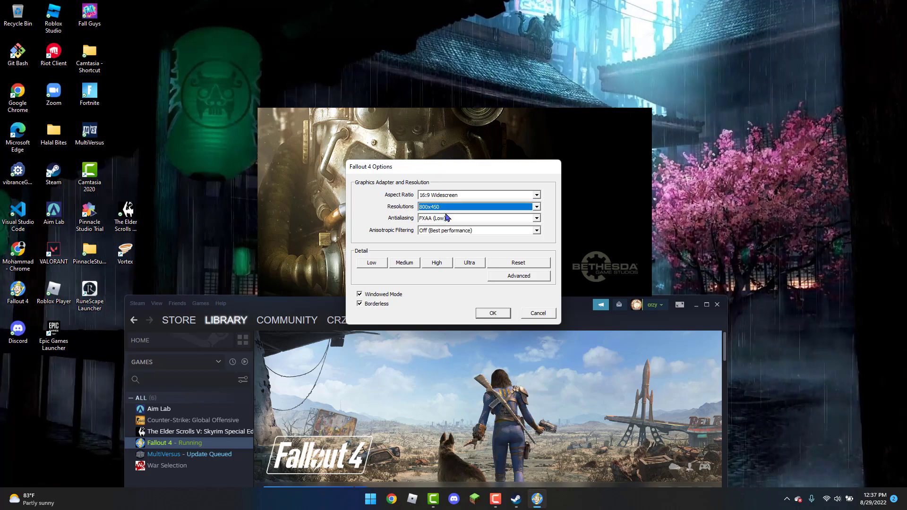
{"action": "left_click", "coordinate": [491, 314]}
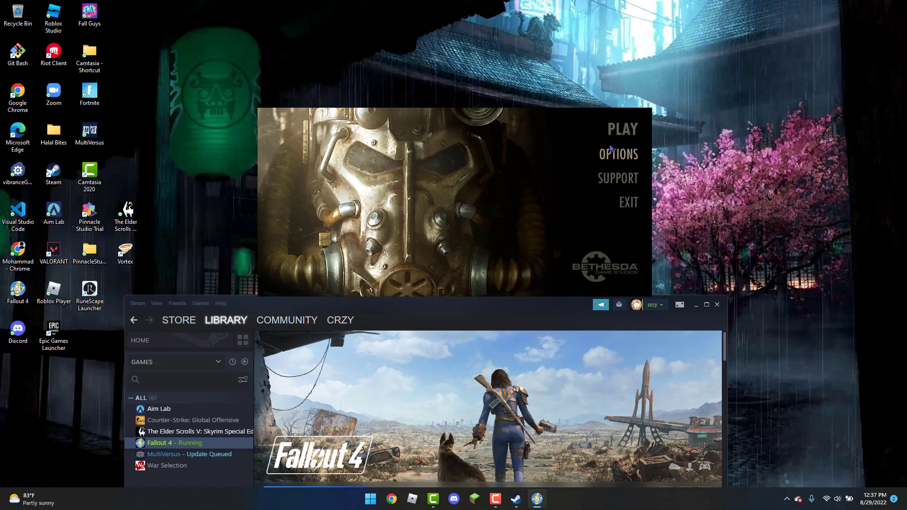
Start Fallout 4 from the launcher to run it in a small window.
{"action": "left_click", "coordinate": [621, 130]}
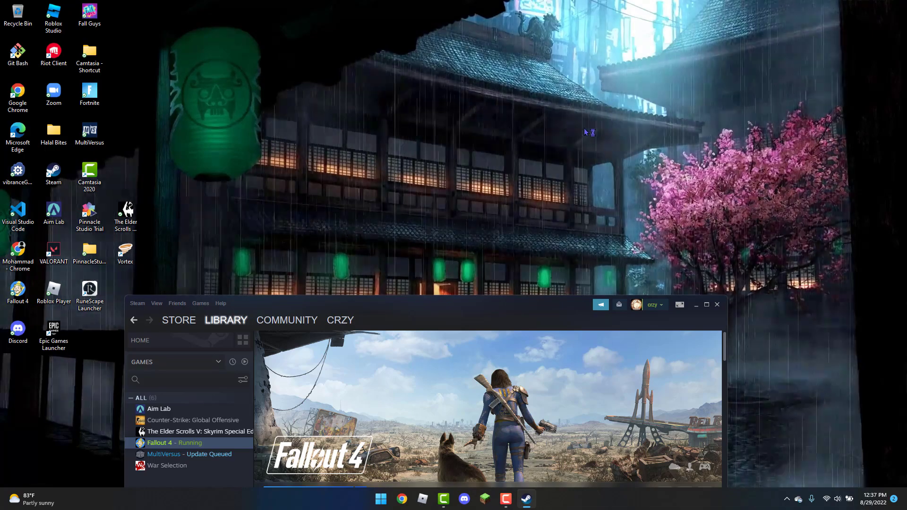